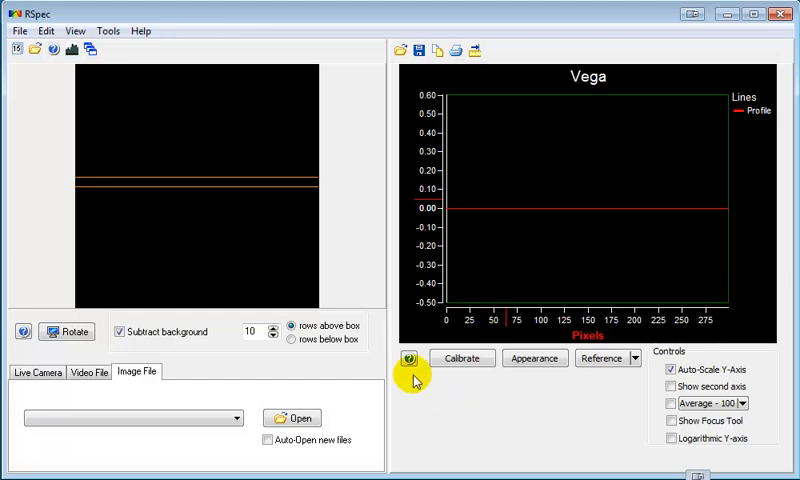
Launch the Create Video/Preview Images tool from the toolbar
left_click(93, 52)
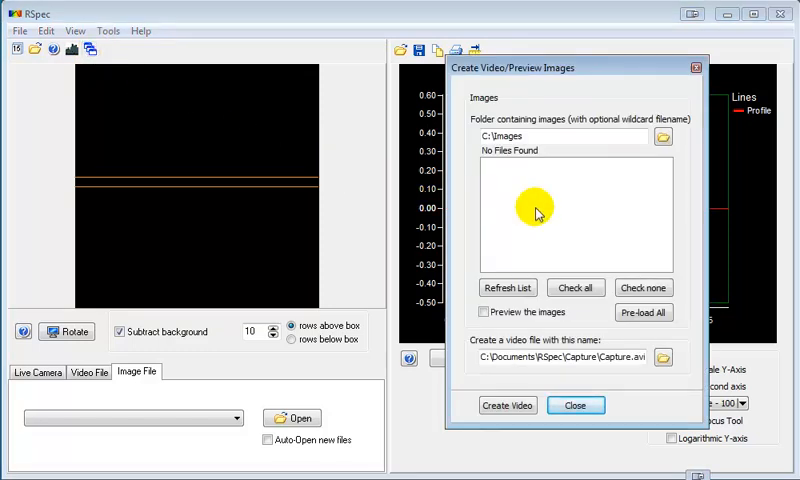
Choose C:\ImageSamples as the image folder via Browse For Folder
left_click(663, 138)
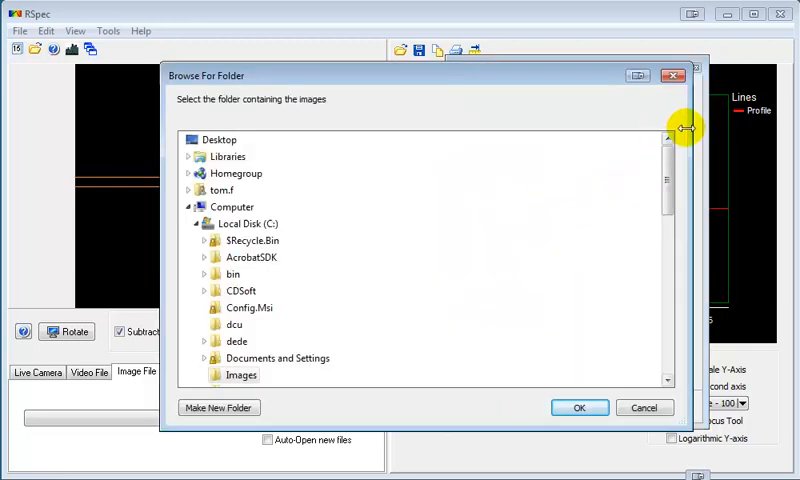
left_click_drag(670, 162, 670, 190)
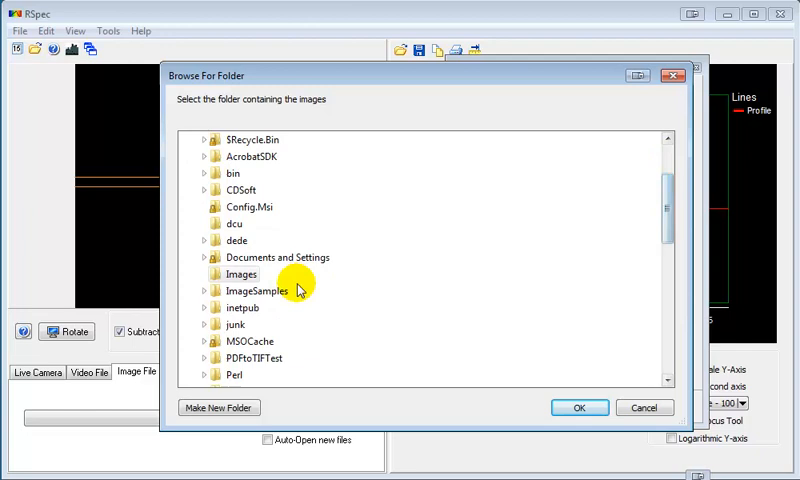
left_click(257, 374)
left_click(579, 407)
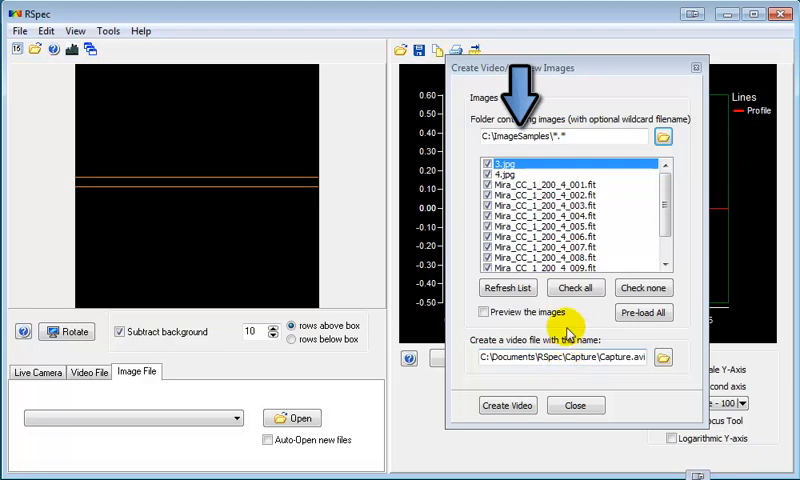
Change the folder wildcard from *.* to *.fit, leaving nine Mira FIT frames listed
left_click(571, 137)
key("BackSpace")
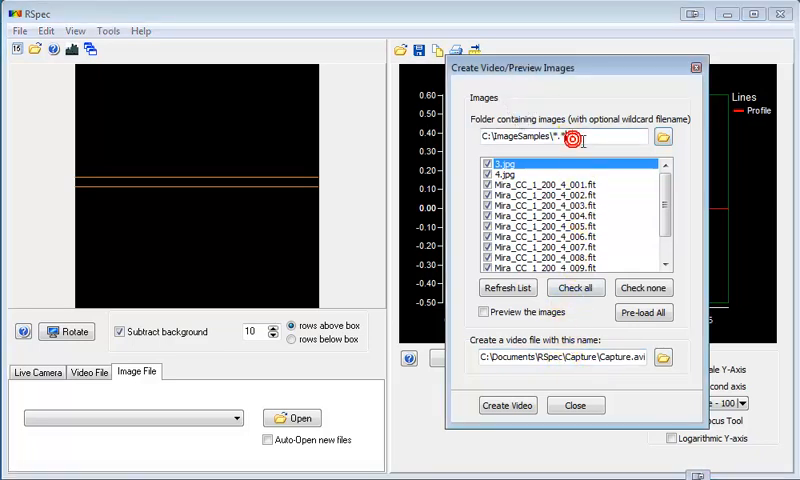
type("fit")
key("Return")
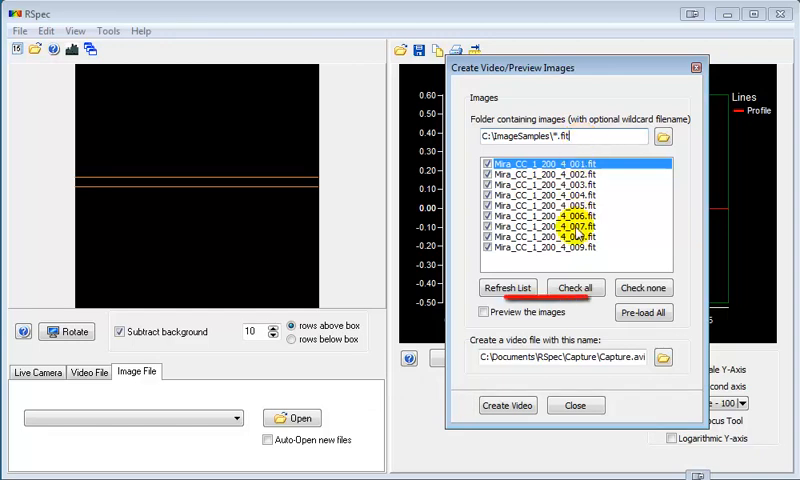
Enable 'Preview the images' and brighten the first Mira frame's stretch with the Histogram slider
left_click(483, 312)
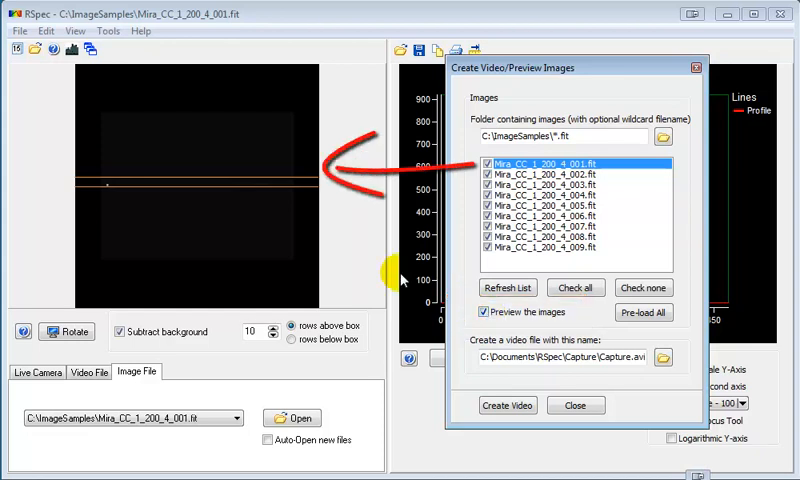
left_click(73, 50)
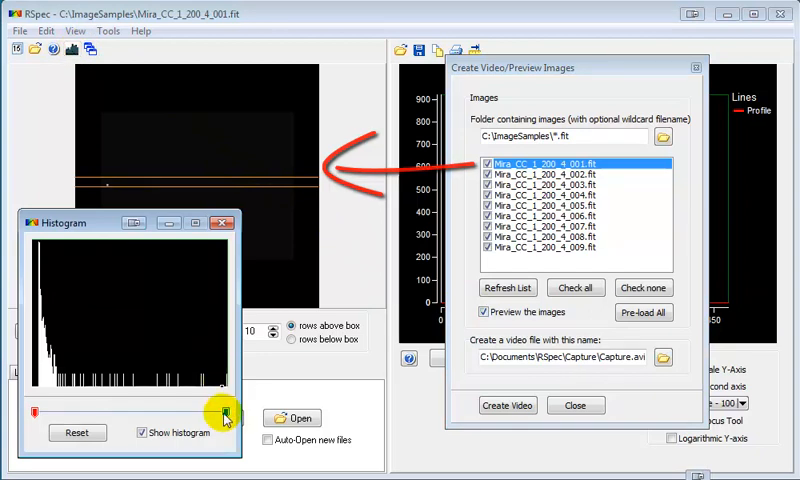
left_click_drag(225, 411, 63, 411)
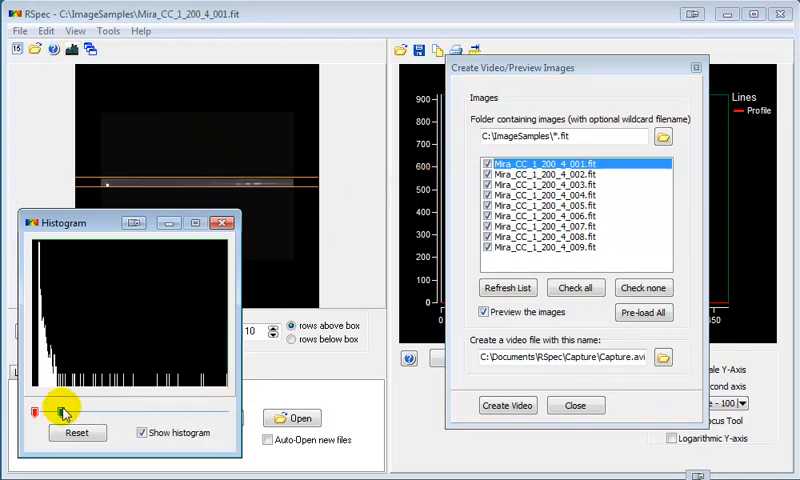
left_click(168, 223)
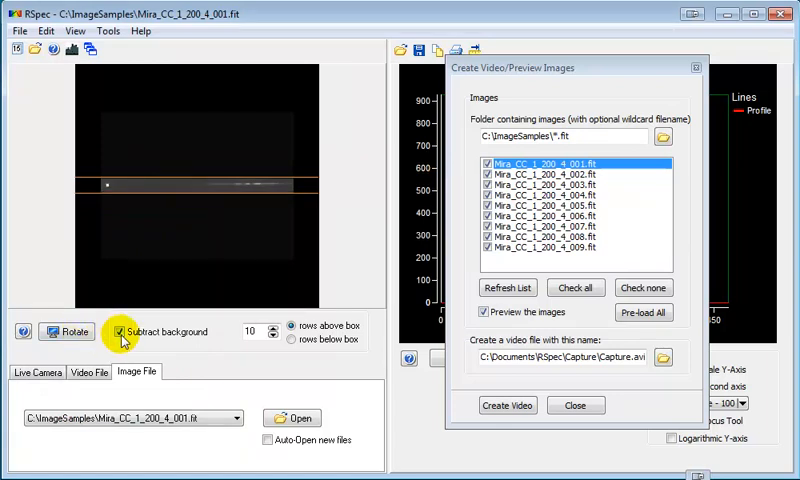
Reveal the profile graph and step through Mira frames 002 to 005 to review each
left_click_drag(533, 67, 332, 46)
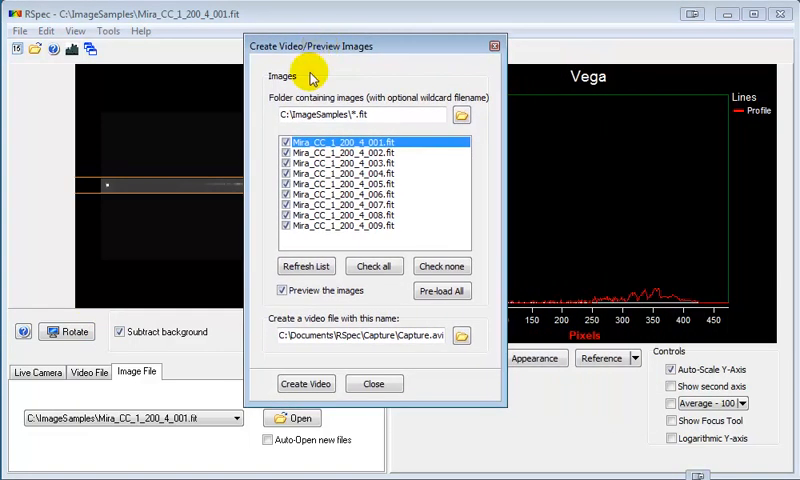
left_click(390, 152)
left_click(388, 163)
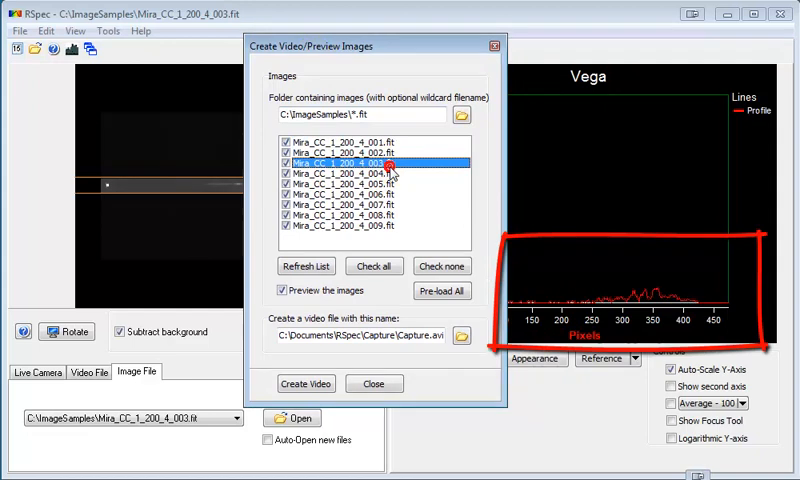
left_click(388, 174)
left_click(390, 185)
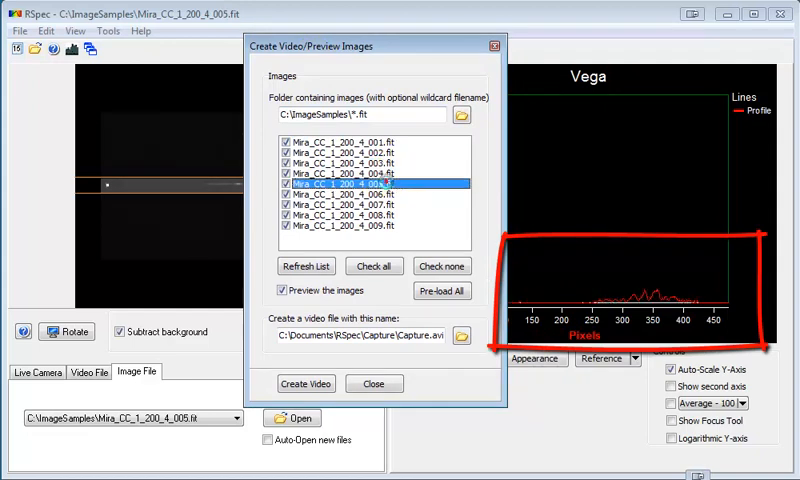
Uncheck poor frame Mira_CC_1_200_4_006.fit, then review frames 007 and 008
left_click(389, 195)
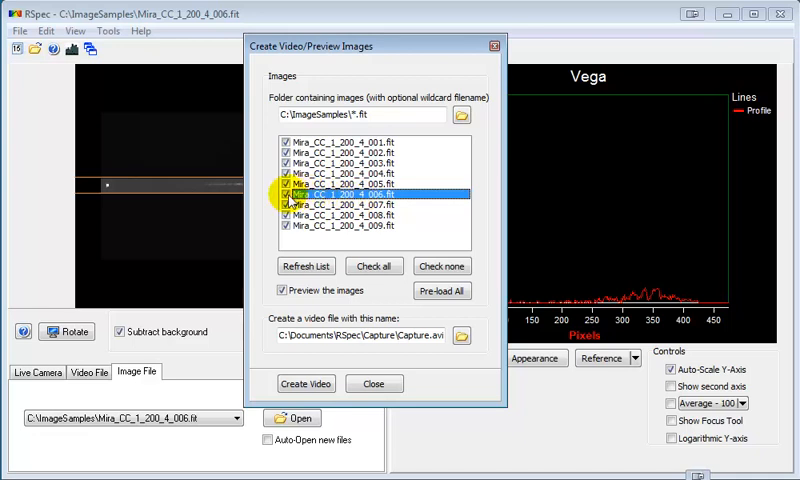
left_click(343, 205)
left_click(343, 215)
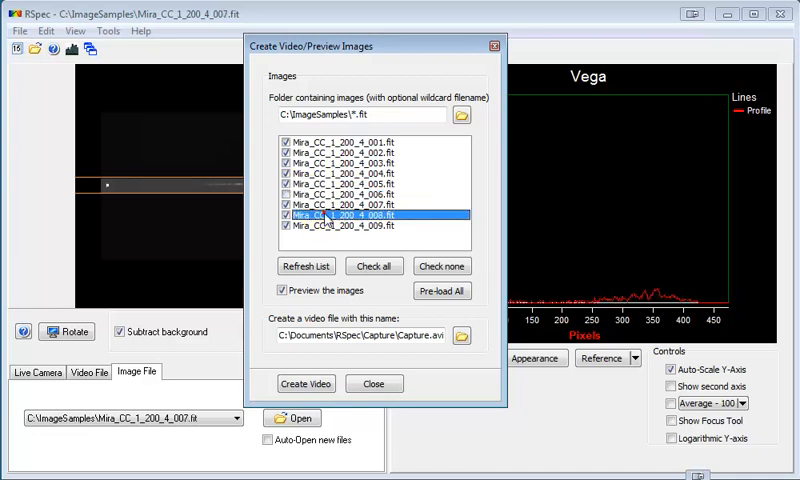